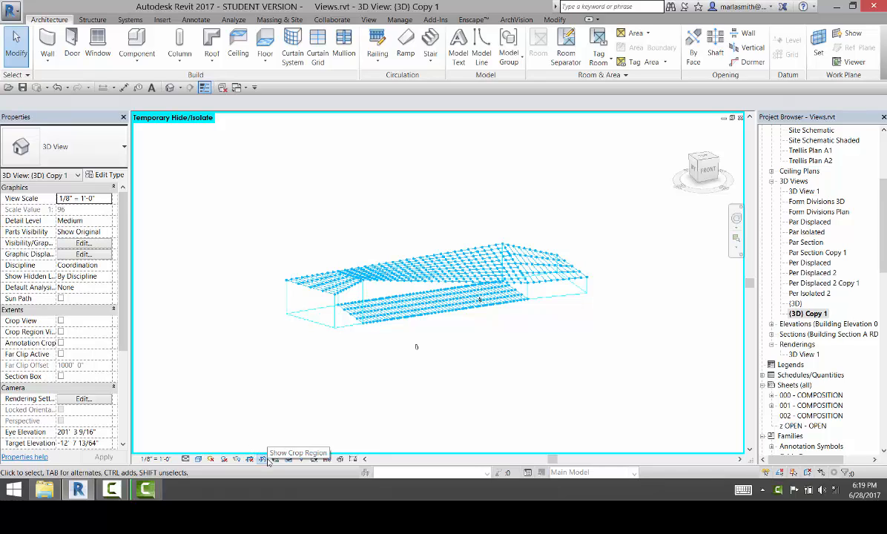
- Show the 3D view's crop region, turn on view cropping, and pull its four edges in around the isolated model
click(263, 462)
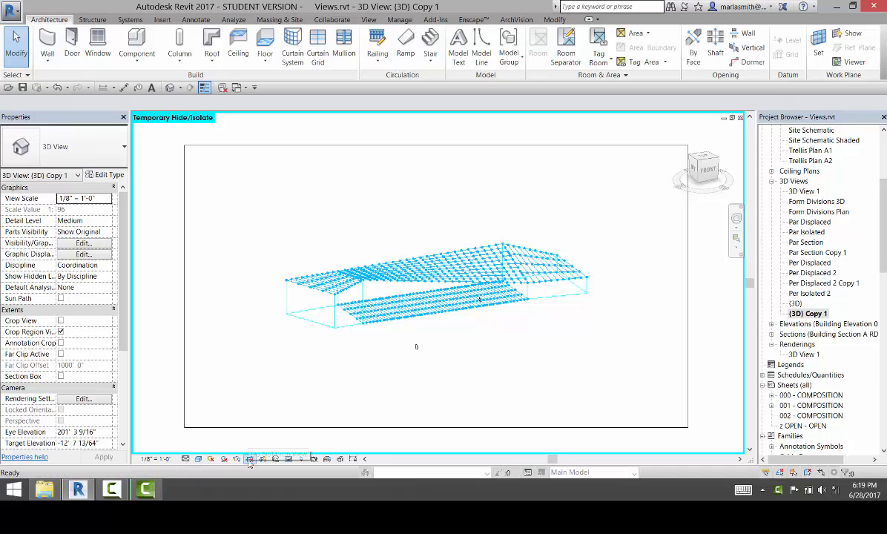
click(349, 427)
drag(453, 427, 453, 356)
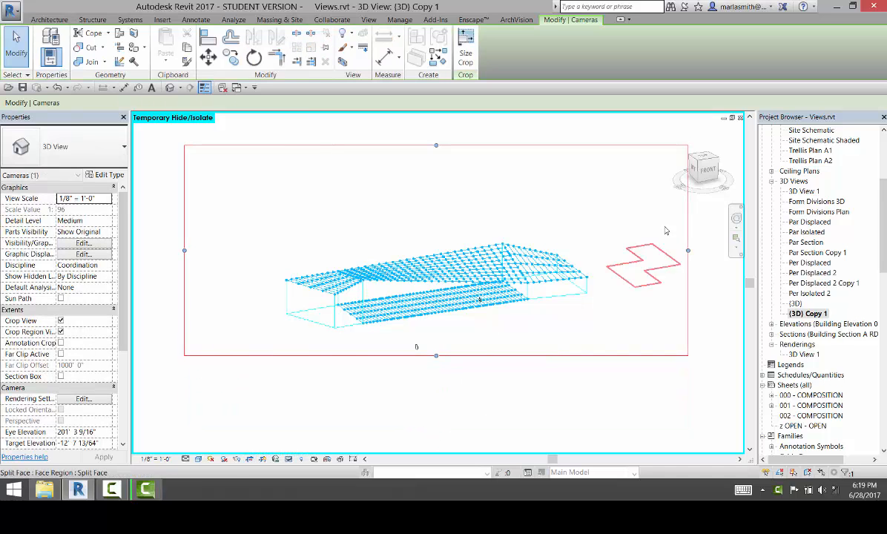
drag(689, 251, 595, 263)
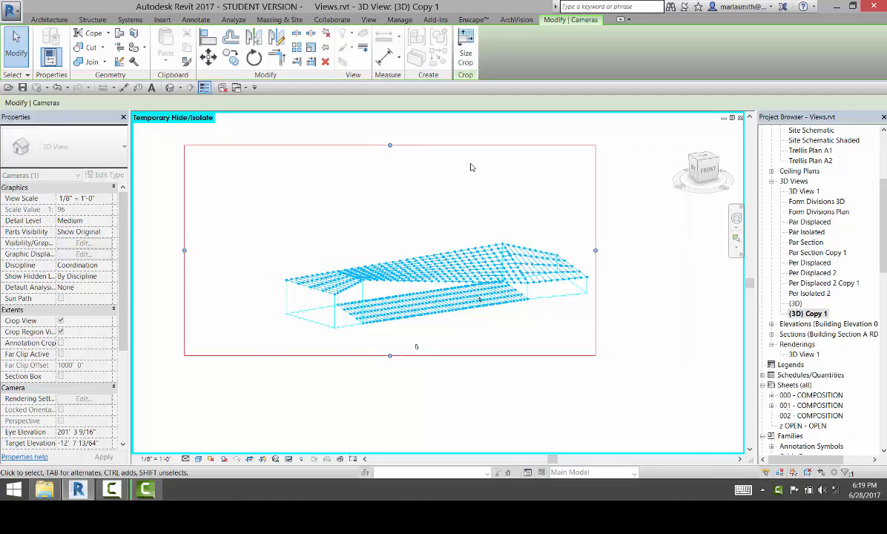
drag(390, 145, 394, 238)
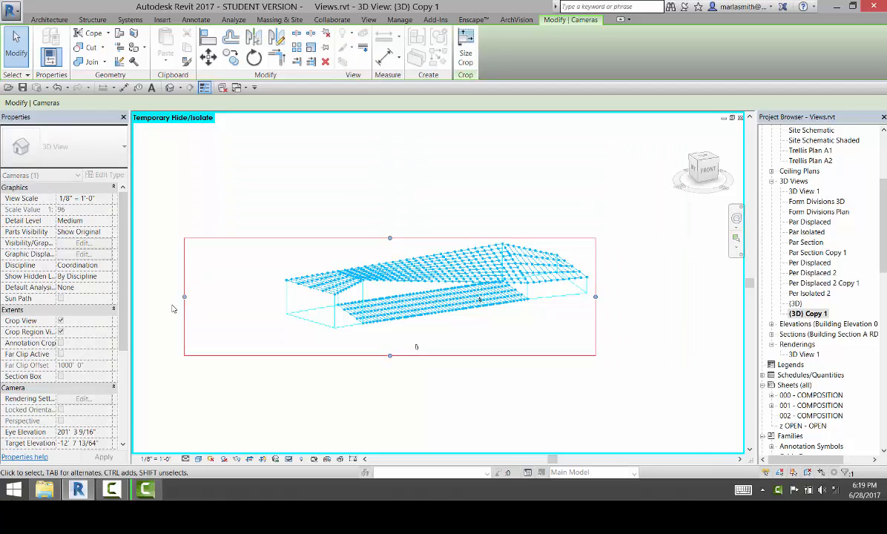
drag(184, 297, 275, 298)
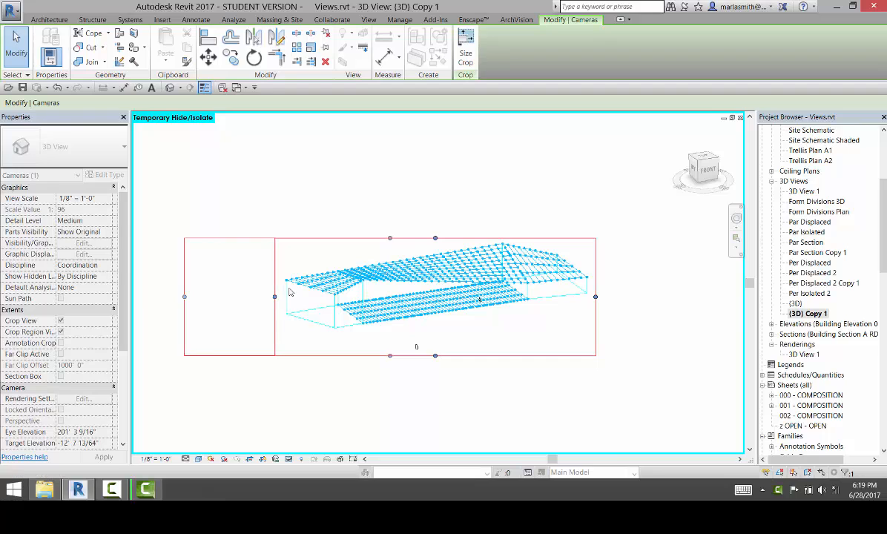
click(390, 135)
click(385, 239)
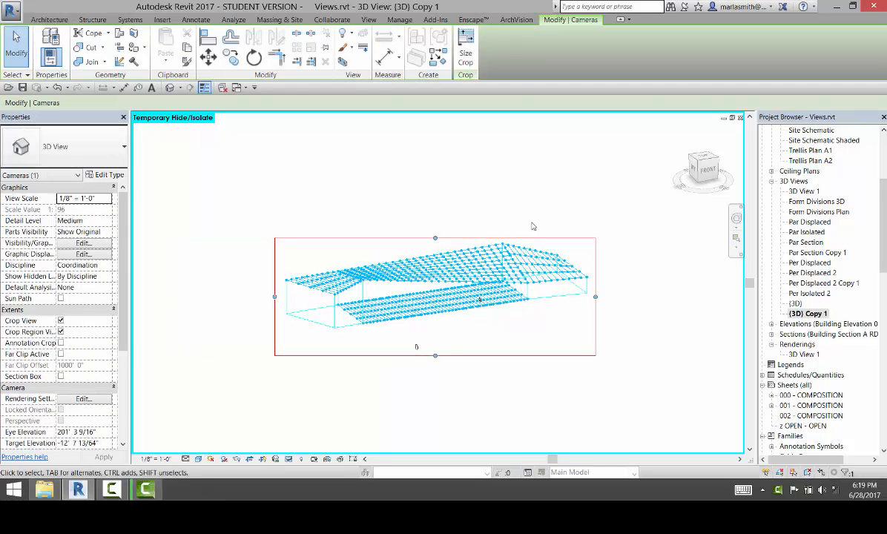
- Check the crop region's size, and set the view scale to 1/16" = 1'-0"
click(468, 43)
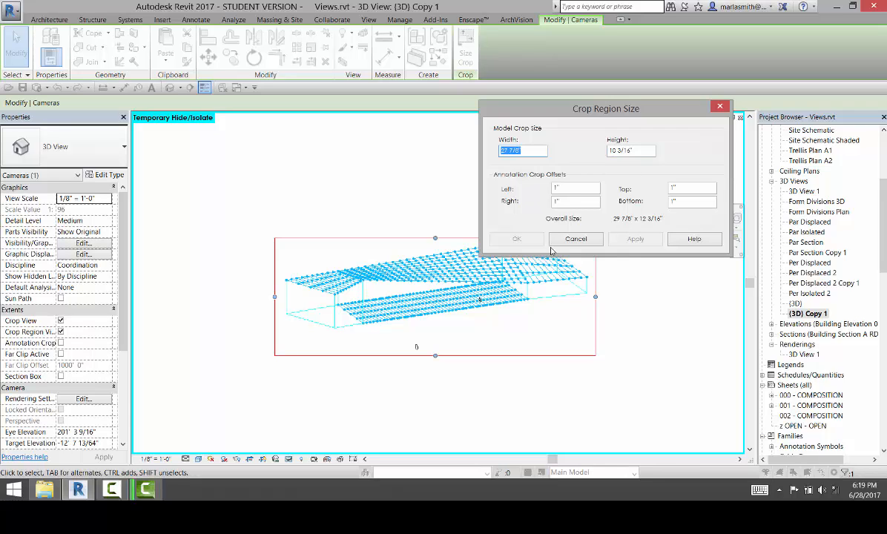
click(575, 239)
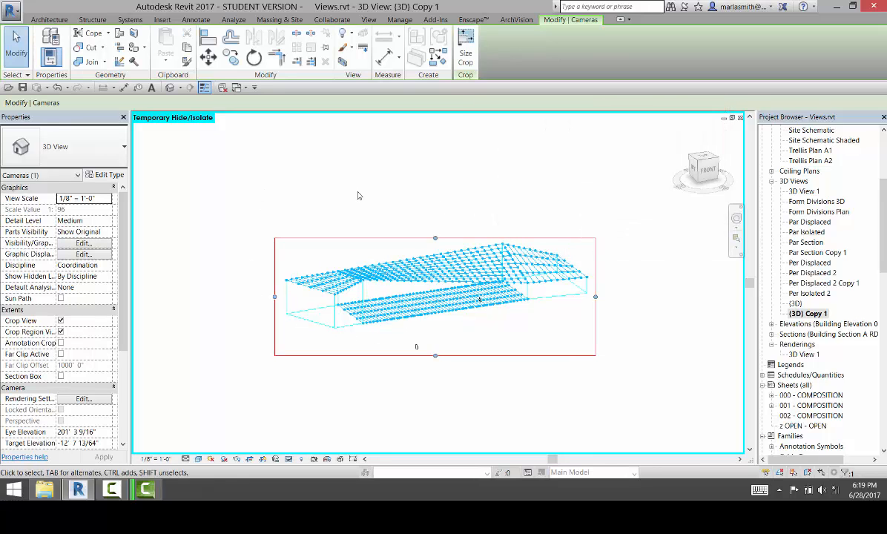
click(111, 199)
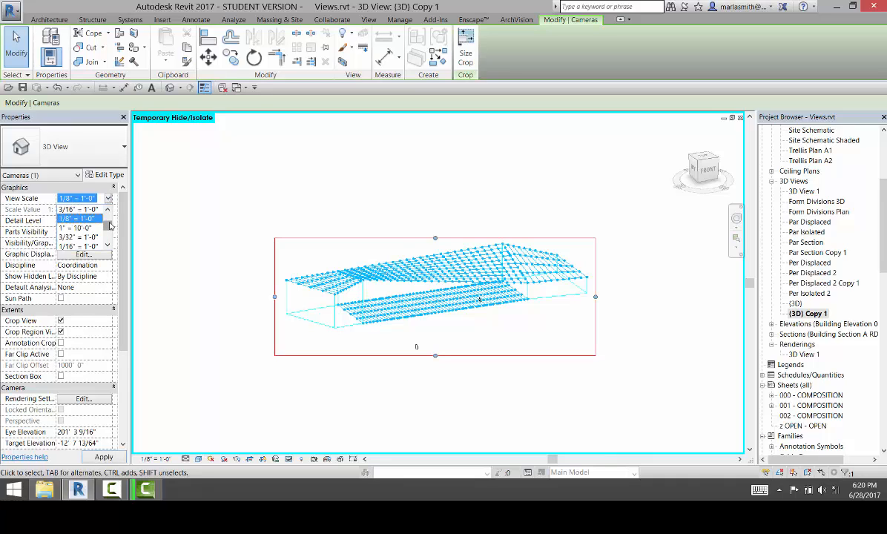
click(74, 246)
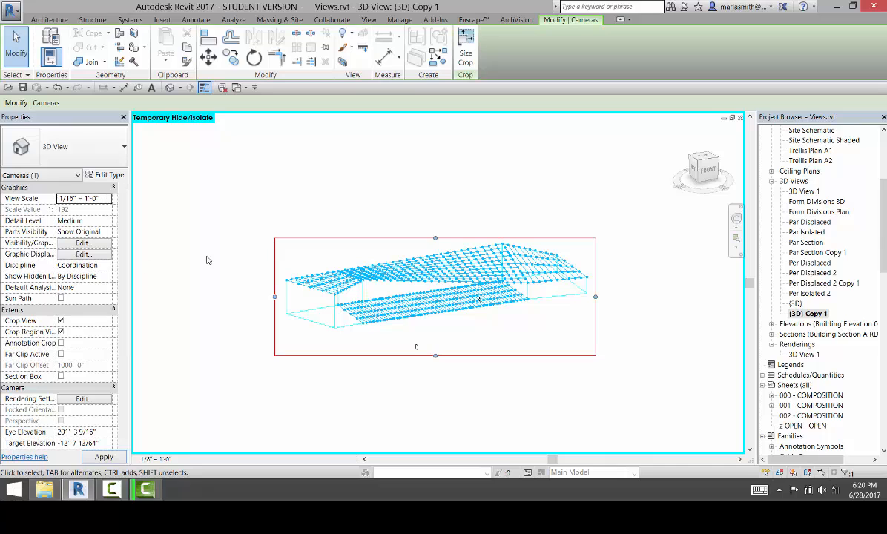
click(224, 216)
click(335, 239)
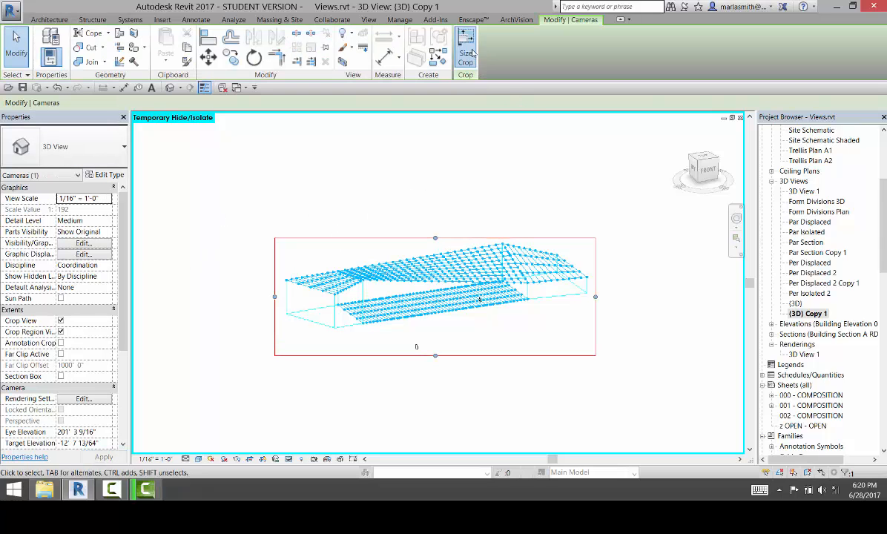
- Set the model crop size to 14" wide and 5" high
click(465, 48)
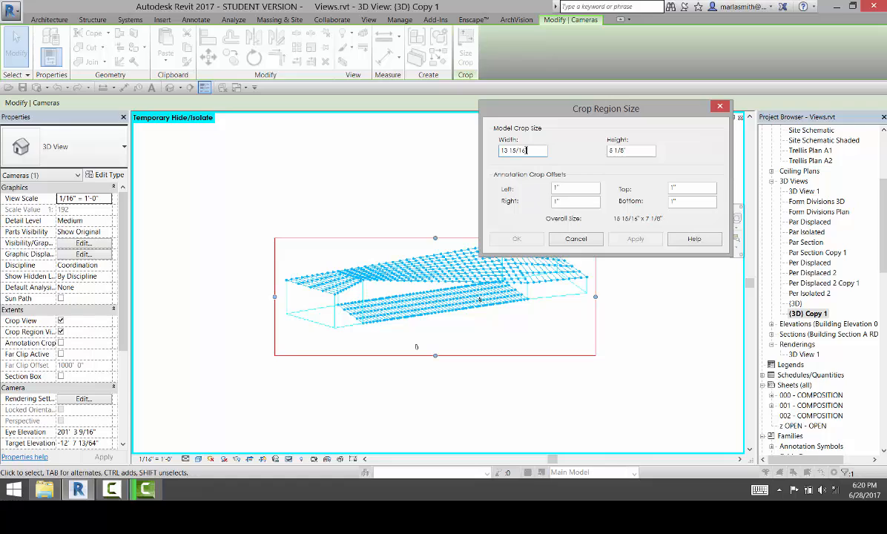
text(14)
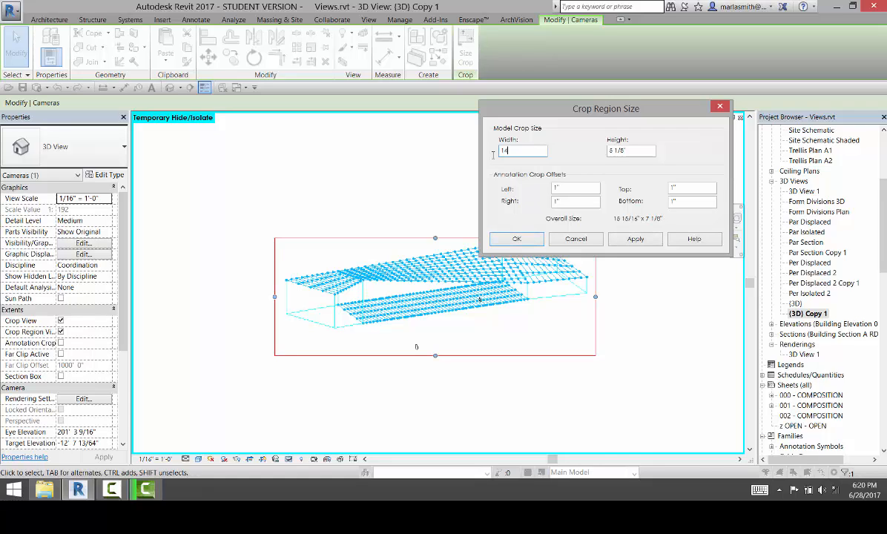
click(639, 150)
drag(598, 150, 567, 151)
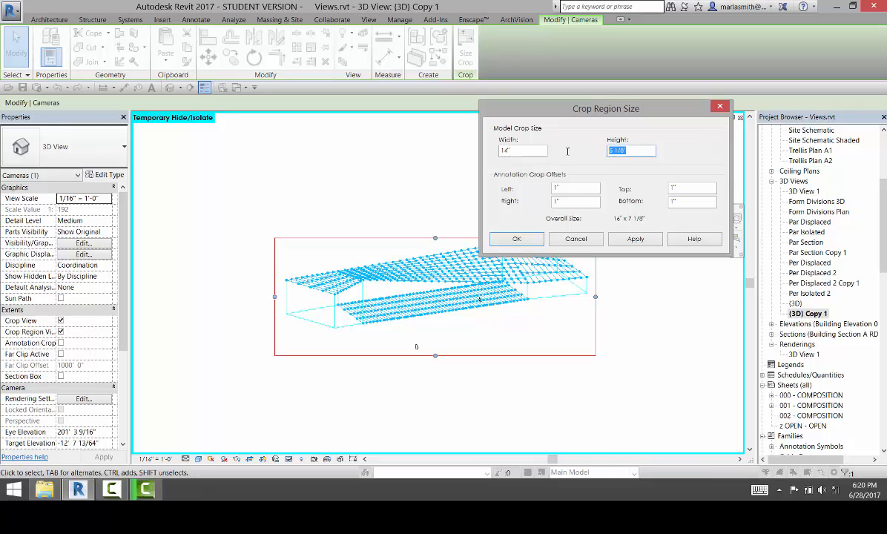
text(8)
click(504, 238)
click(635, 262)
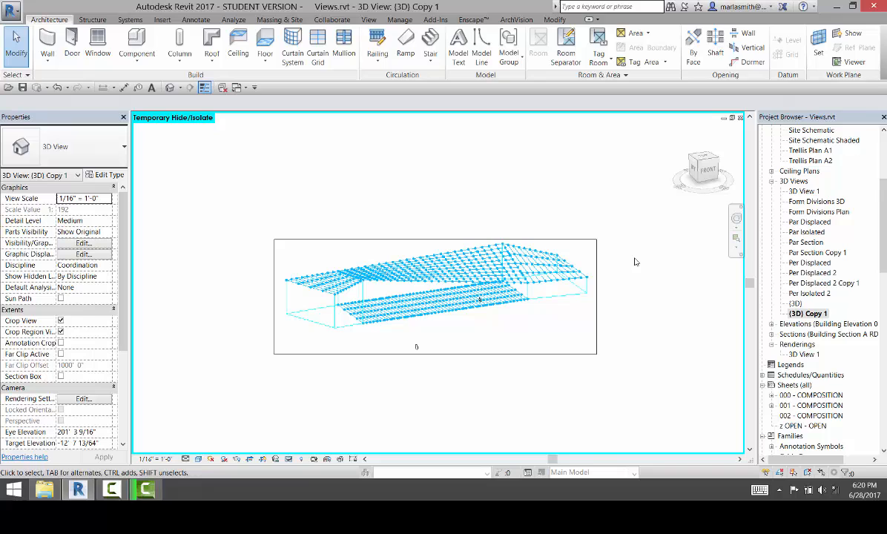
- Raise the crop region's lower edge to just below the isolated model
click(460, 240)
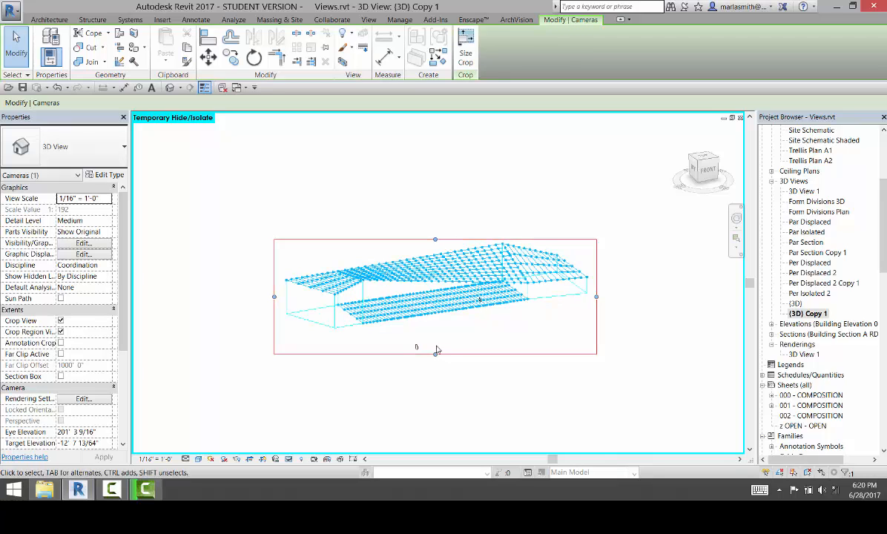
drag(414, 349, 554, 380)
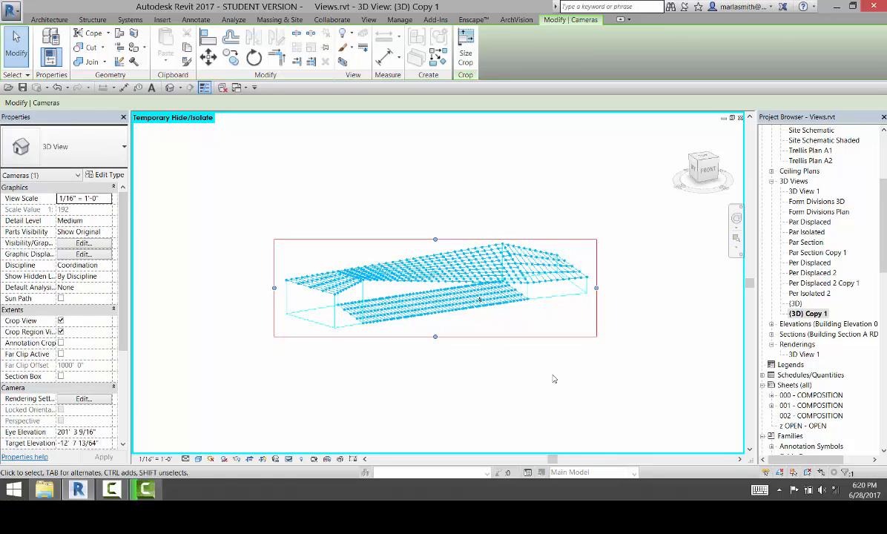
click(552, 380)
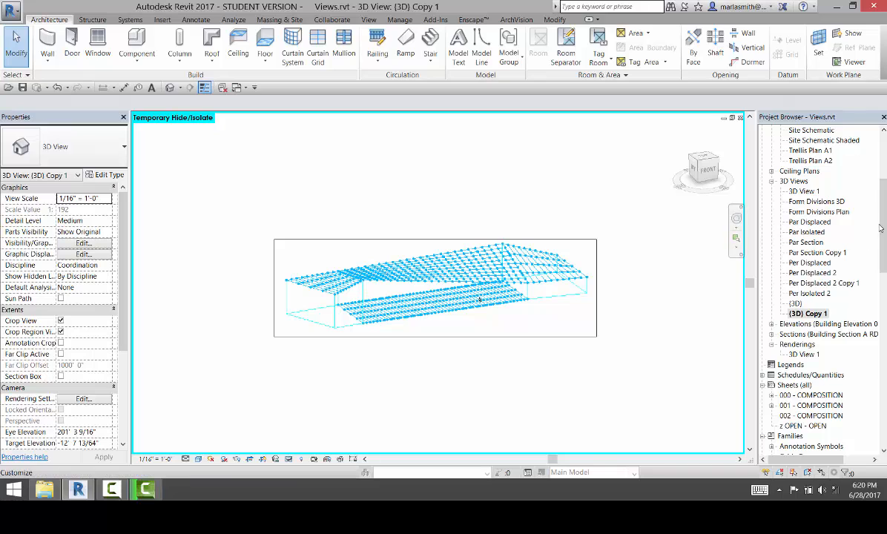
- Rename the 3D view "{3D} Copy 1" as "Divide Par 3d"
drag(884, 238, 885, 264)
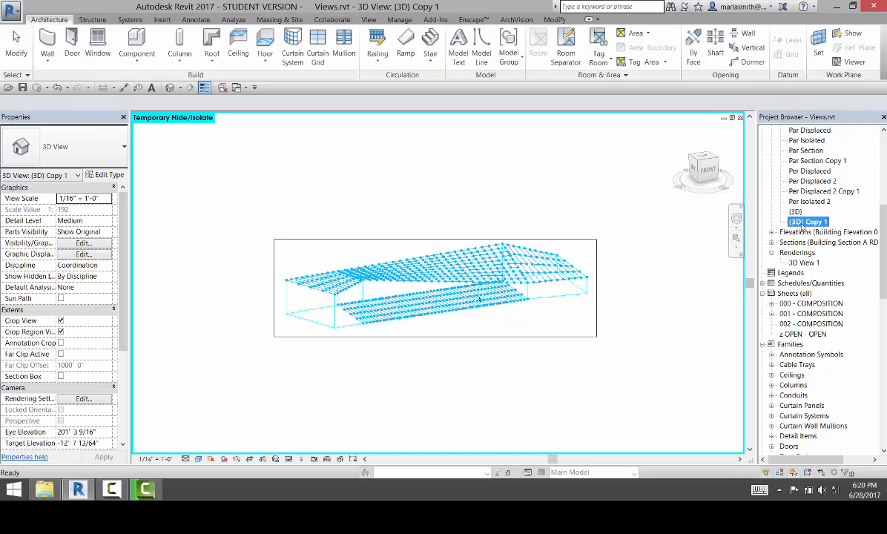
right_click(803, 226)
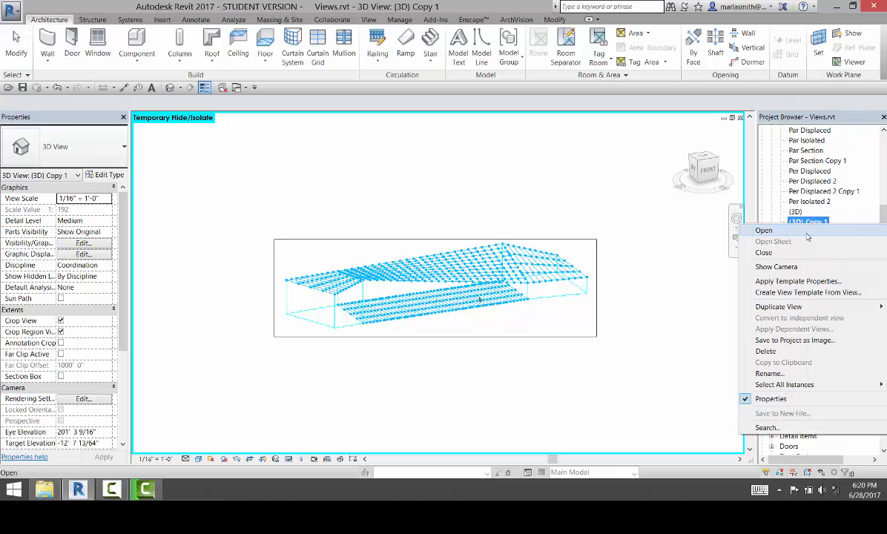
click(770, 374)
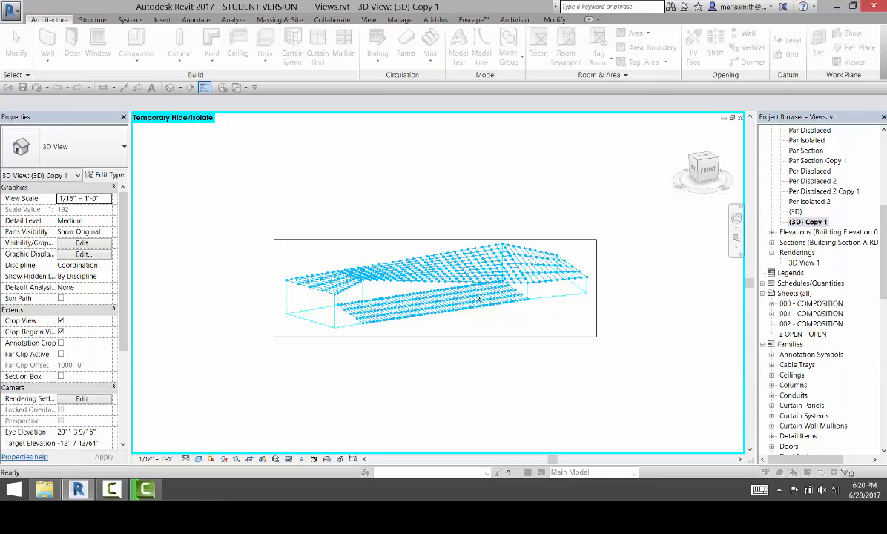
drag(657, 207, 635, 166)
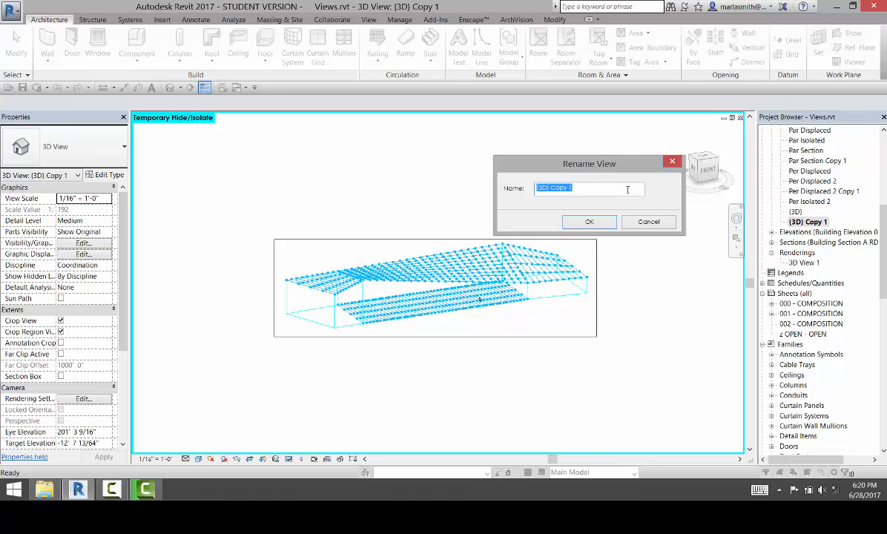
text(Divide Per 3d)
click(589, 222)
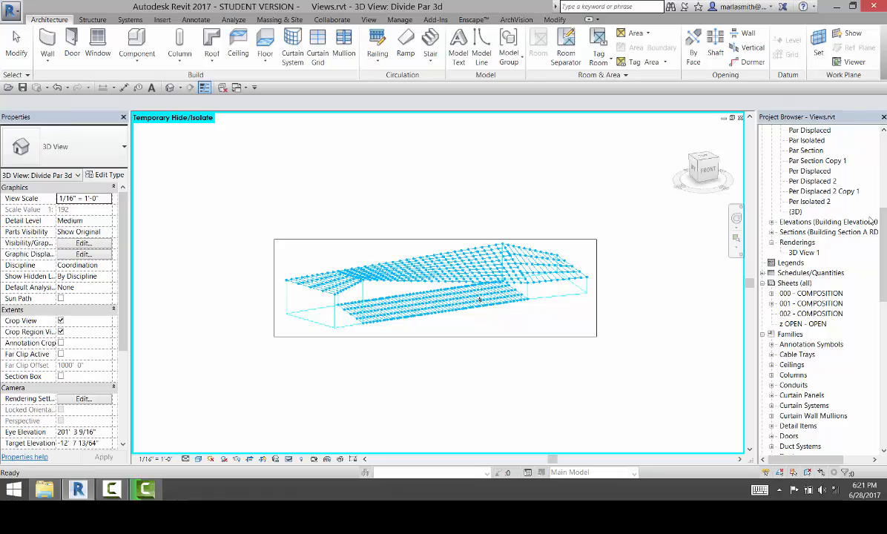
- Open the sheet 000 - COMPOSITION
scroll(816, 223, up, 4)
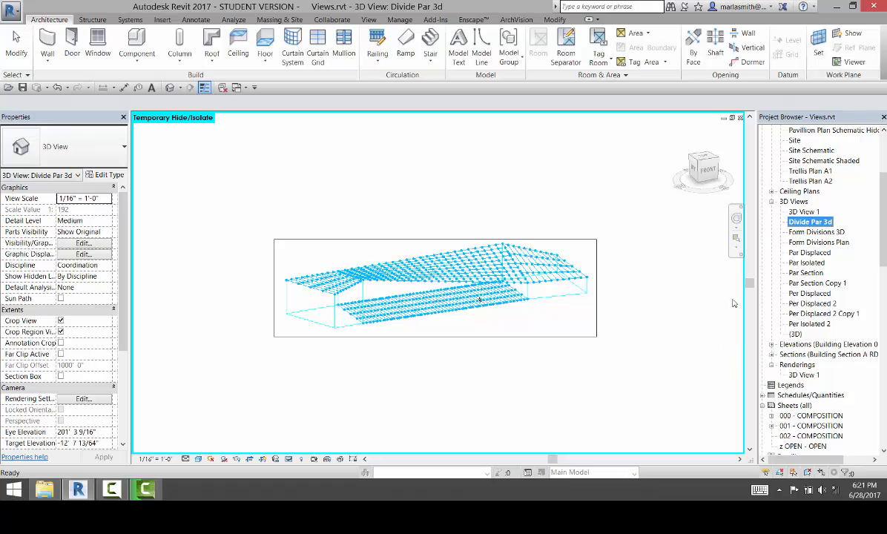
scroll(883, 259, down, 5)
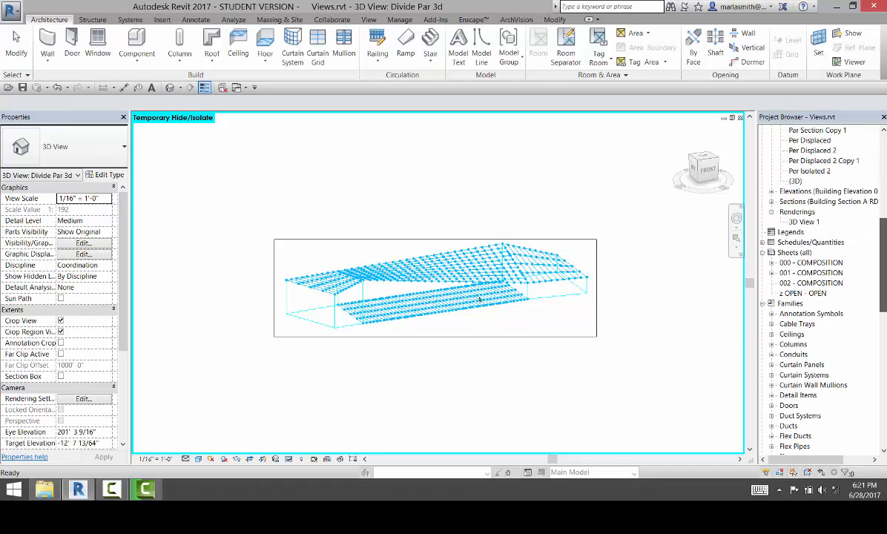
double_click(814, 263)
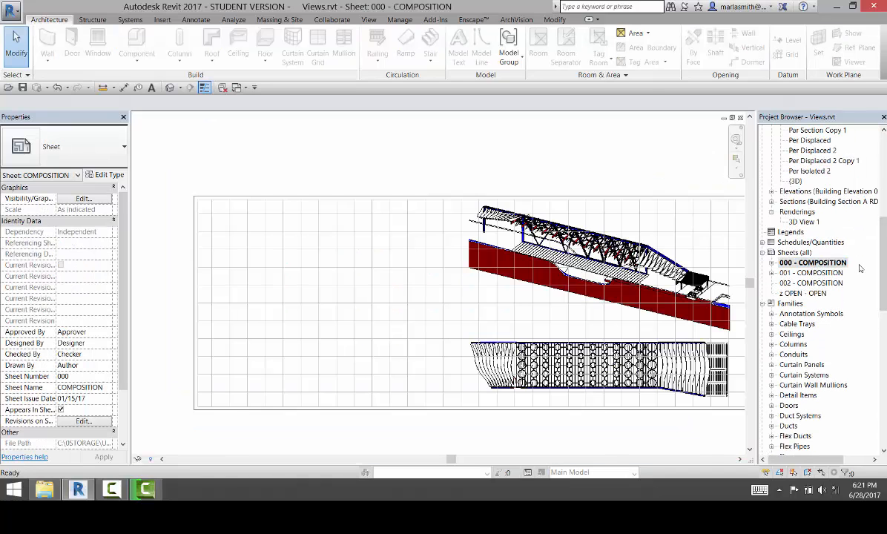
- Place the Divide Par 3d view in the sheet's empty upper-left area, beside the existing sectioned 3D view
scroll(885, 236, up, 2)
scroll(885, 236, up, 4)
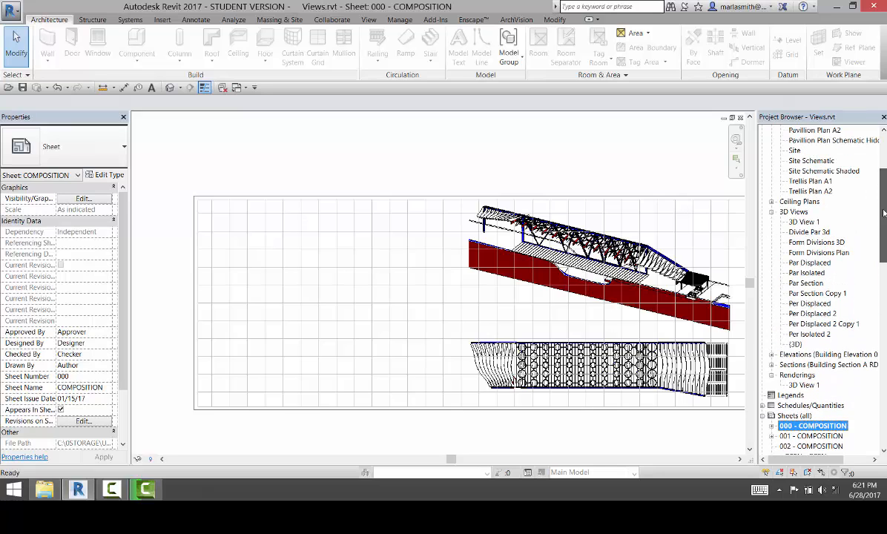
click(809, 233)
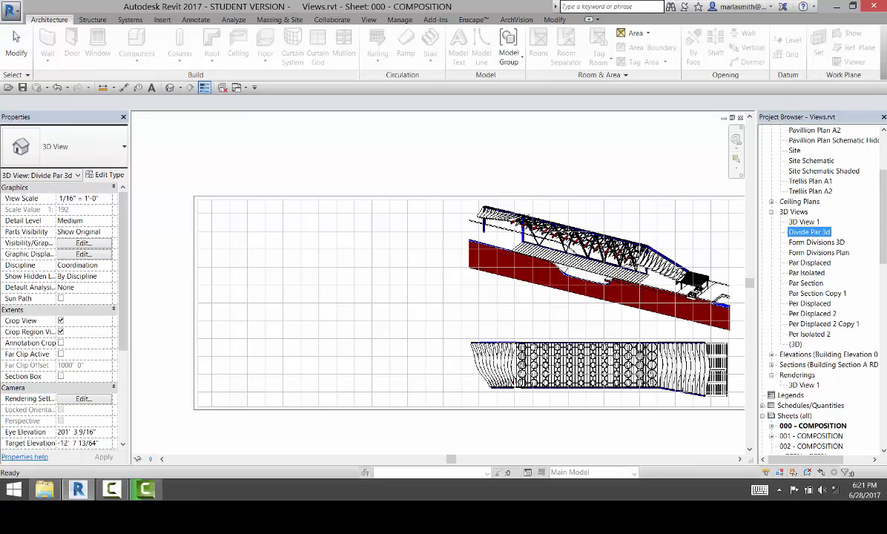
drag(809, 233, 271, 228)
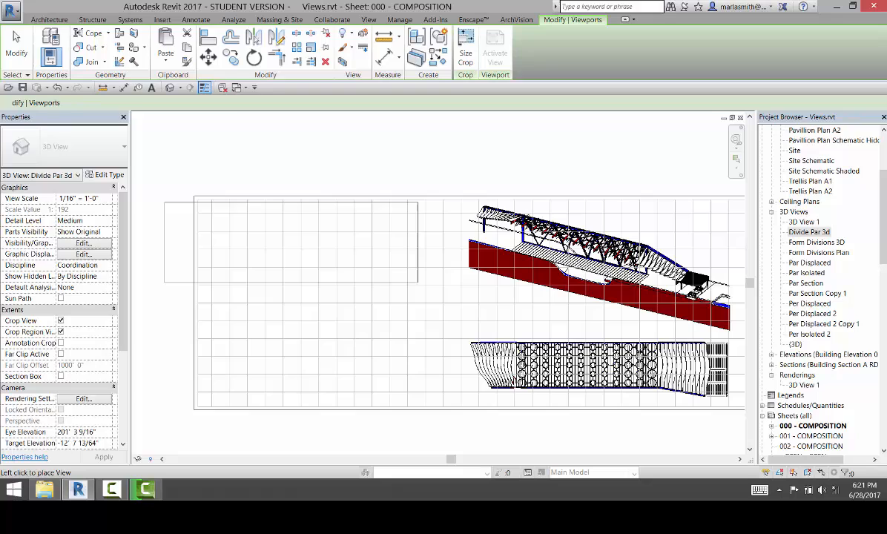
click(327, 252)
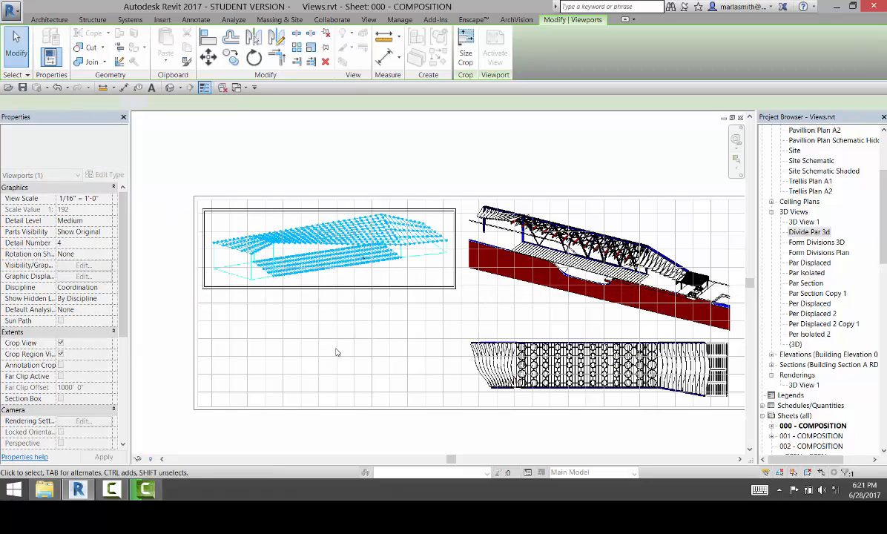
click(332, 343)
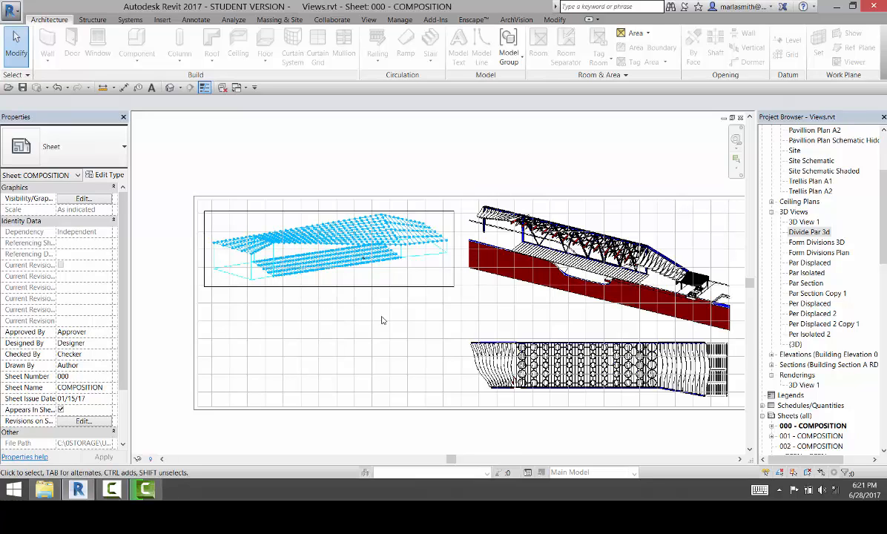
- Activate the Divide Par 3d viewport on the sheet, hide its crop region, and deactivate the viewport
double_click(414, 272)
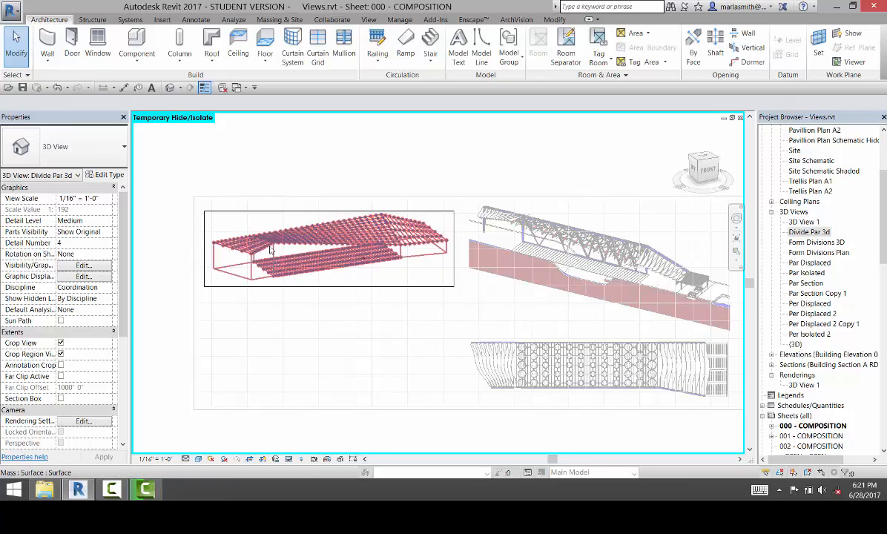
click(262, 460)
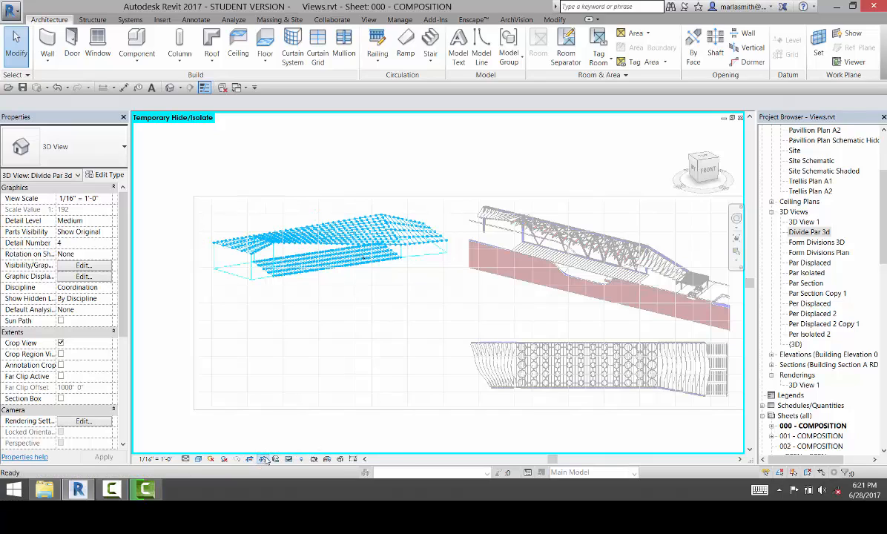
double_click(324, 367)
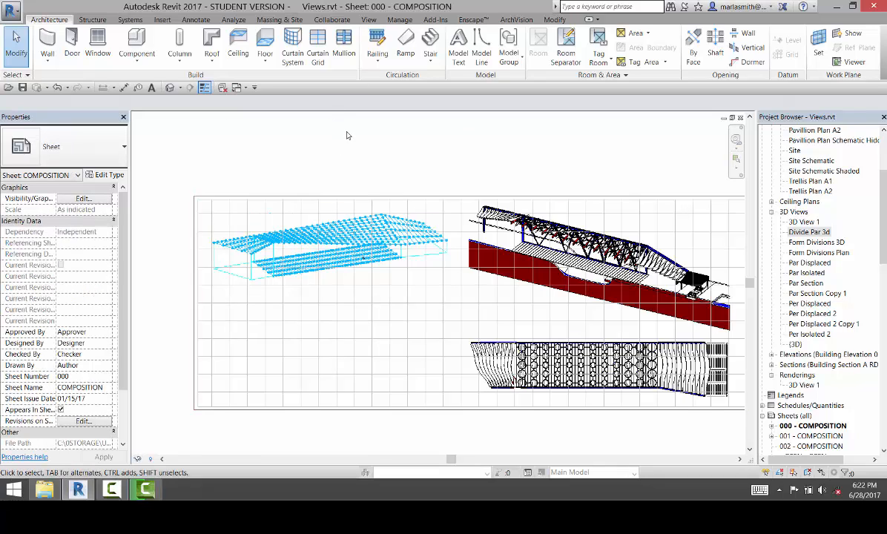